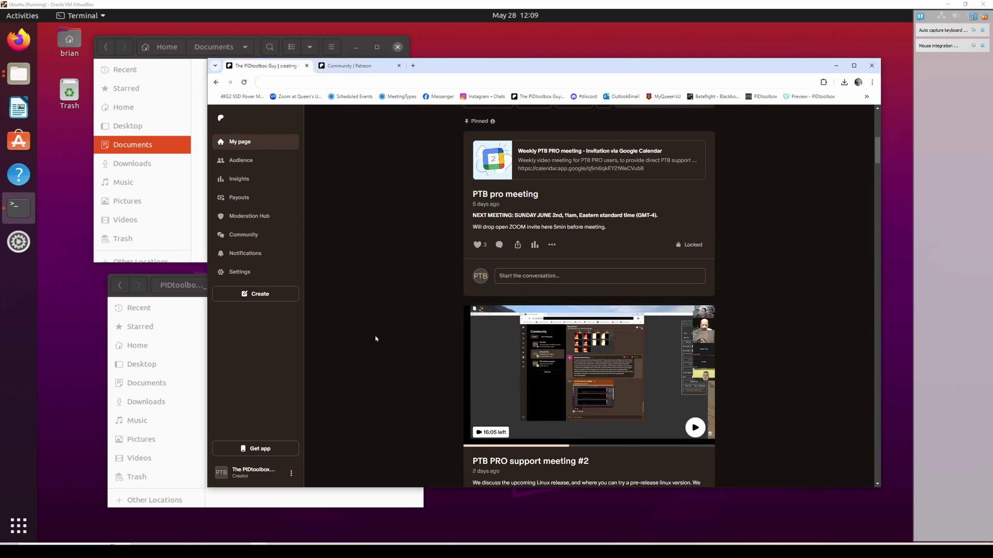
{"action": "scroll", "coordinate": [789, 276], "scroll_direction": "down", "scroll_amount": 3}
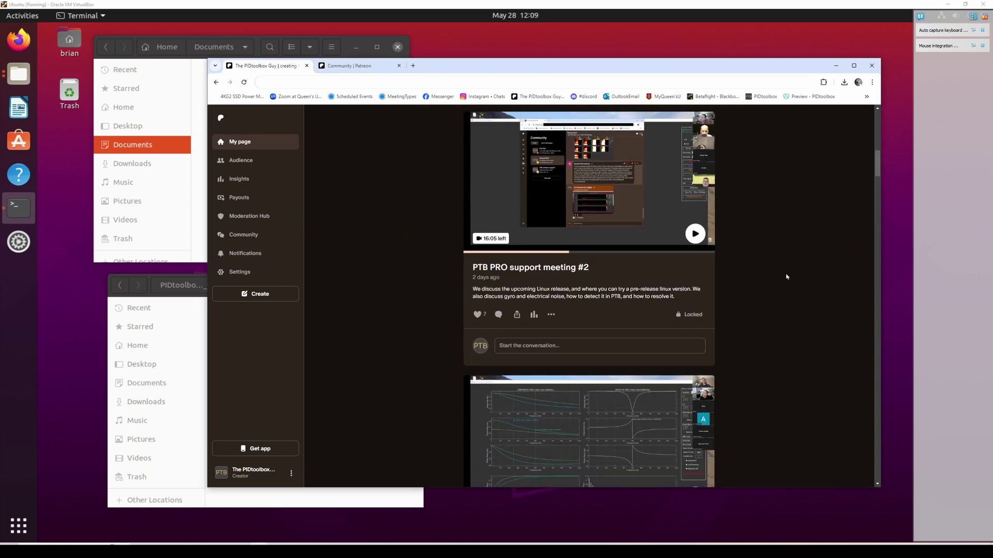
{"action": "scroll", "coordinate": [788, 277], "scroll_direction": "down", "scroll_amount": 4}
{"action": "scroll", "coordinate": [786, 277], "scroll_direction": "down", "scroll_amount": 4}
{"action": "scroll", "coordinate": [784, 278], "scroll_direction": "down", "scroll_amount": 3}
{"action": "scroll", "coordinate": [784, 279], "scroll_direction": "down", "scroll_amount": 3}
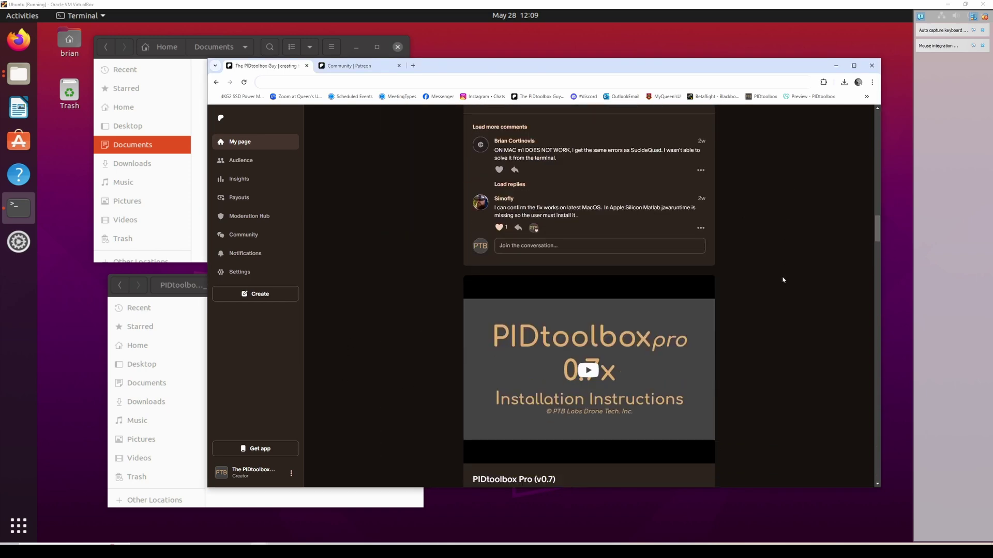
{"action": "scroll", "coordinate": [567, 191], "scroll_direction": "down", "scroll_amount": 3}
{"action": "scroll", "coordinate": [565, 307], "scroll_direction": "down", "scroll_amount": 3}
{"action": "scroll", "coordinate": [565, 326], "scroll_direction": "down", "scroll_amount": 5}
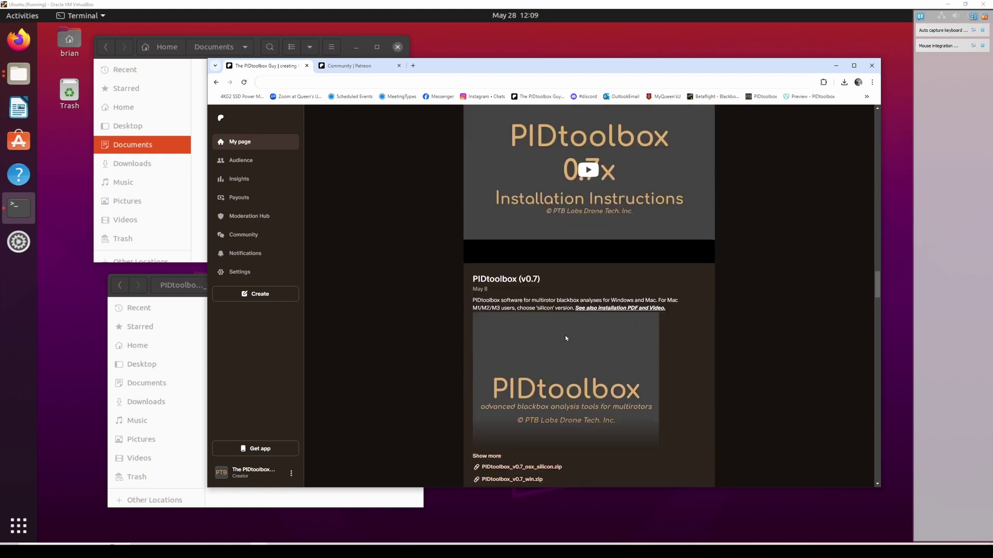
{"action": "scroll", "coordinate": [720, 355], "scroll_direction": "up", "scroll_amount": 3}
{"action": "scroll", "coordinate": [720, 325], "scroll_direction": "up", "scroll_amount": 3}
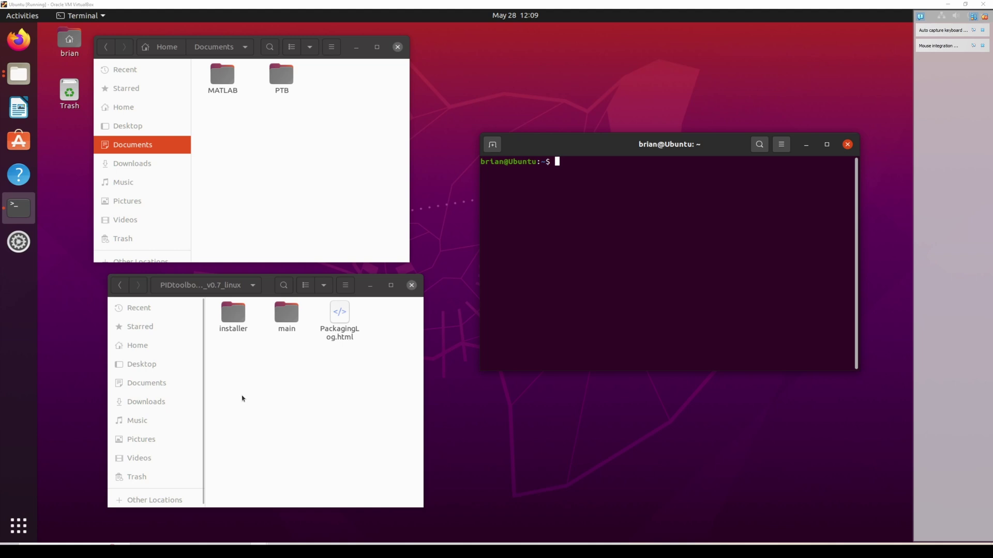
Open the installer folder of the PIDtoolbox Pro v0.7 Linux package in Files.
{"action": "double_click", "coordinate": [239, 315]}
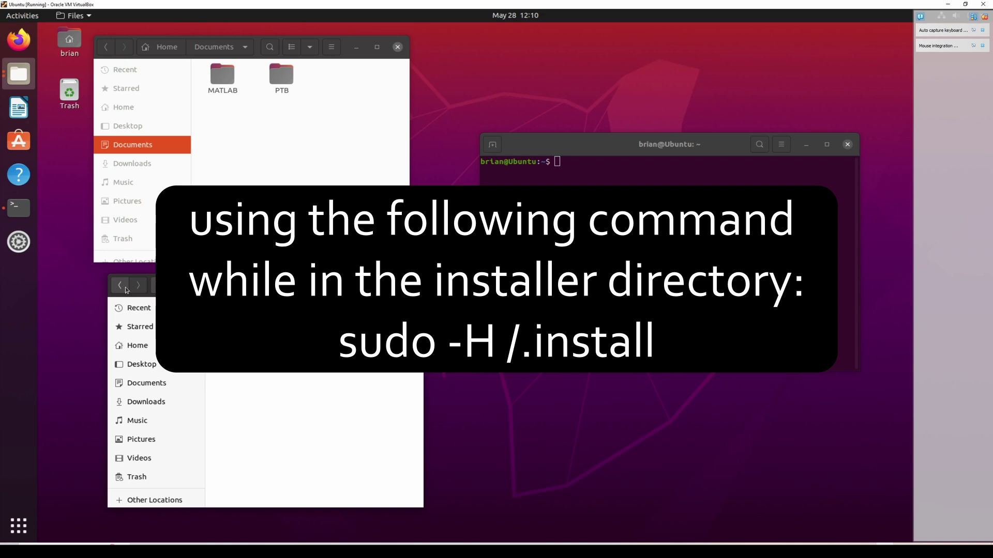
Open readme.txt and highlight the mcrinstaller command and the MathWorks runtime link on line 16.
{"action": "double_click", "coordinate": [339, 373]}
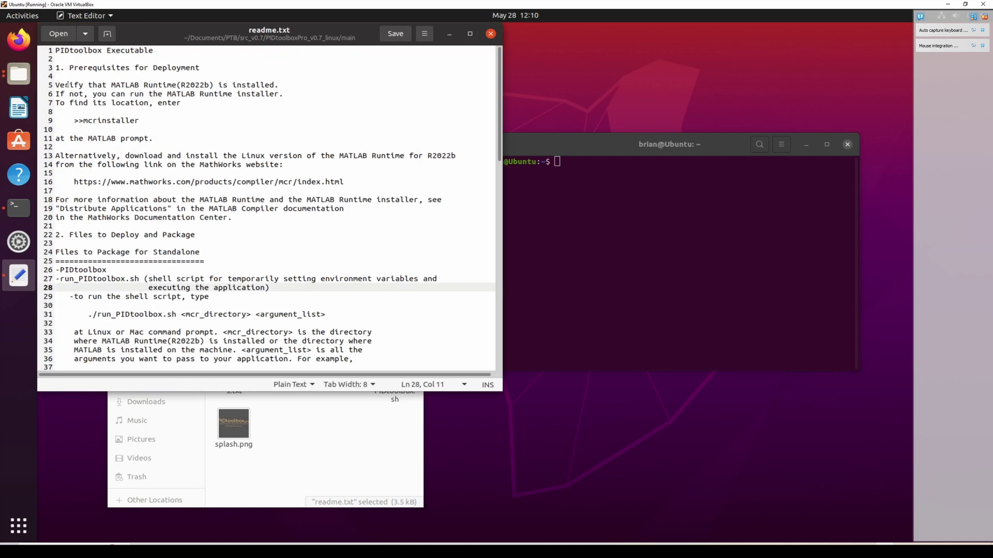
{"action": "left_click_drag", "start_coordinate": [74, 120], "coordinate": [139, 121]}
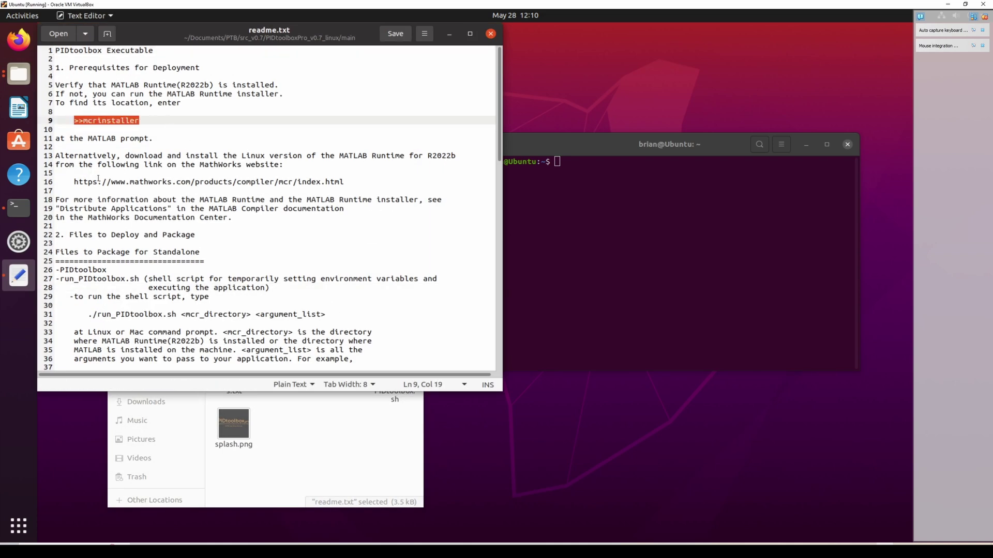
{"action": "left_click_drag", "start_coordinate": [73, 181], "coordinate": [344, 182]}
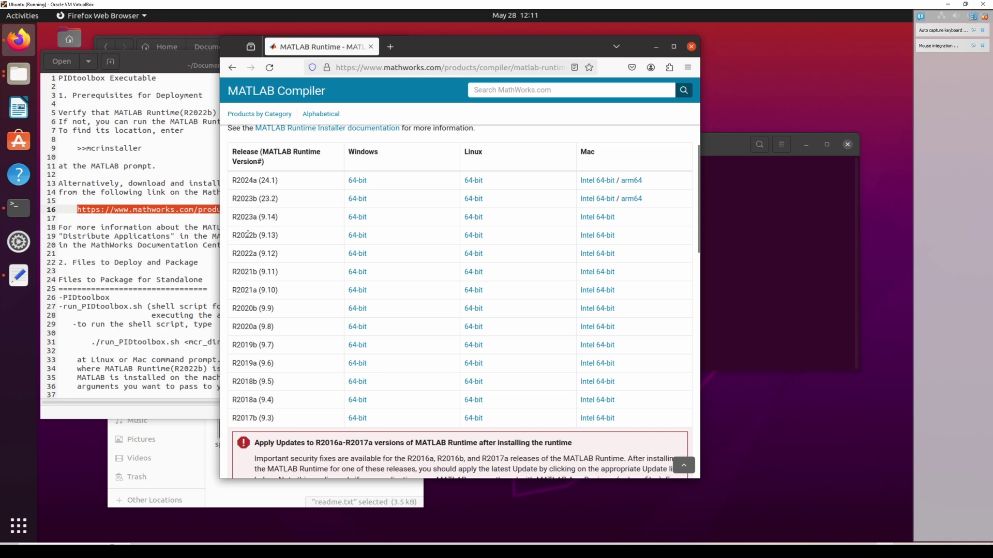
Start and cancel the R2022b Linux 64-bit runtime download, then close Firefox.
{"action": "left_click", "coordinate": [465, 235]}
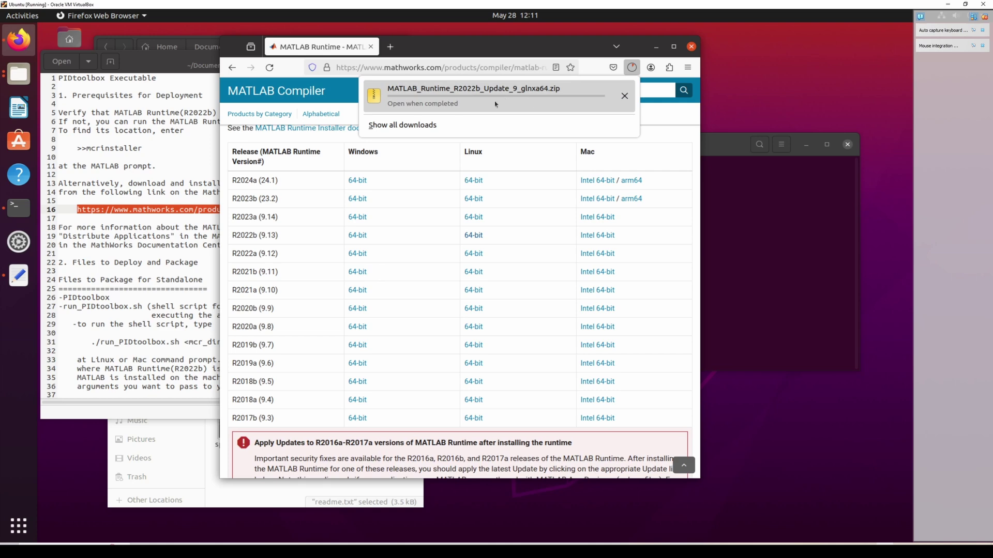
{"action": "left_click", "coordinate": [624, 95]}
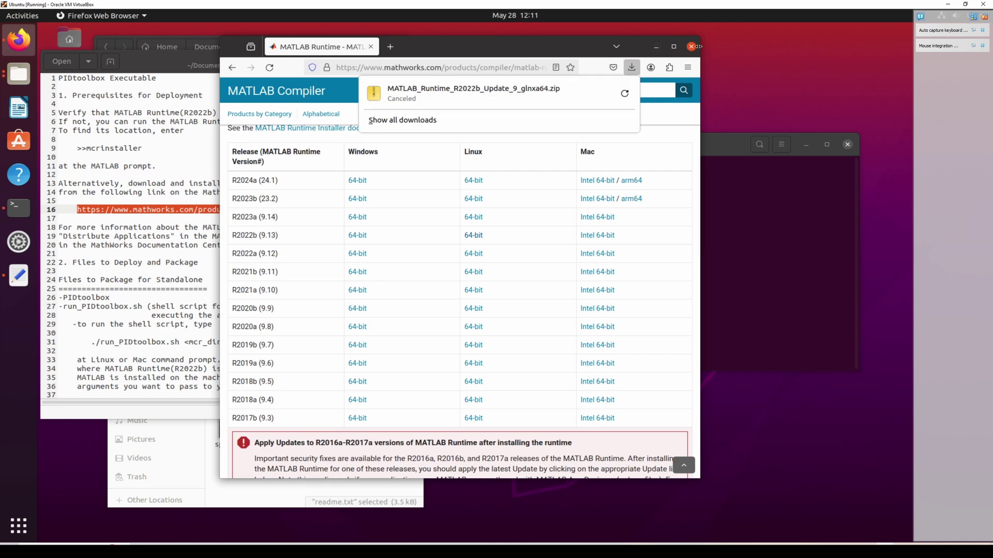
{"action": "left_click", "coordinate": [692, 47]}
{"action": "left_click", "coordinate": [609, 146]}
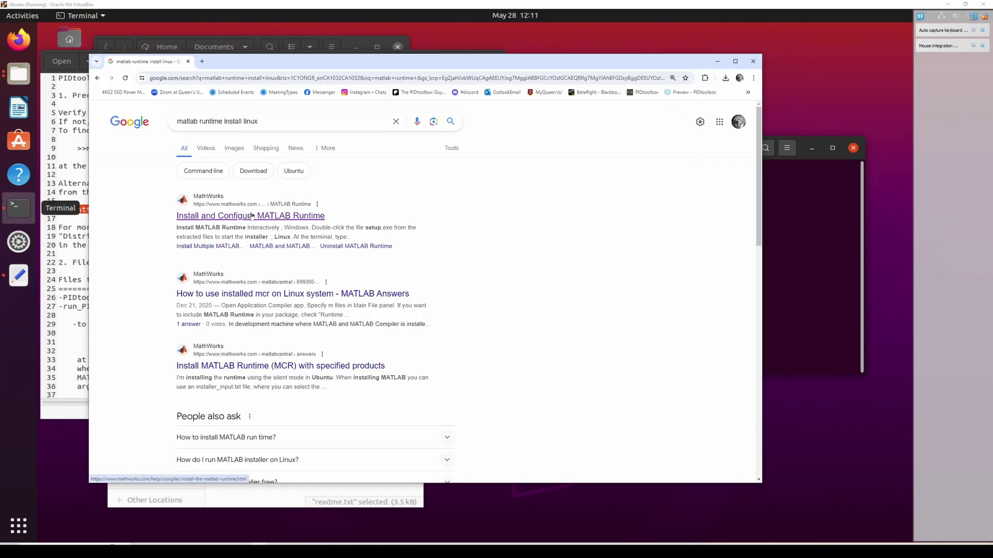
Open 'Install and Configure MATLAB Runtime' and highlight its Linux unzip, xhost and install commands.
{"action": "left_click", "coordinate": [259, 219]}
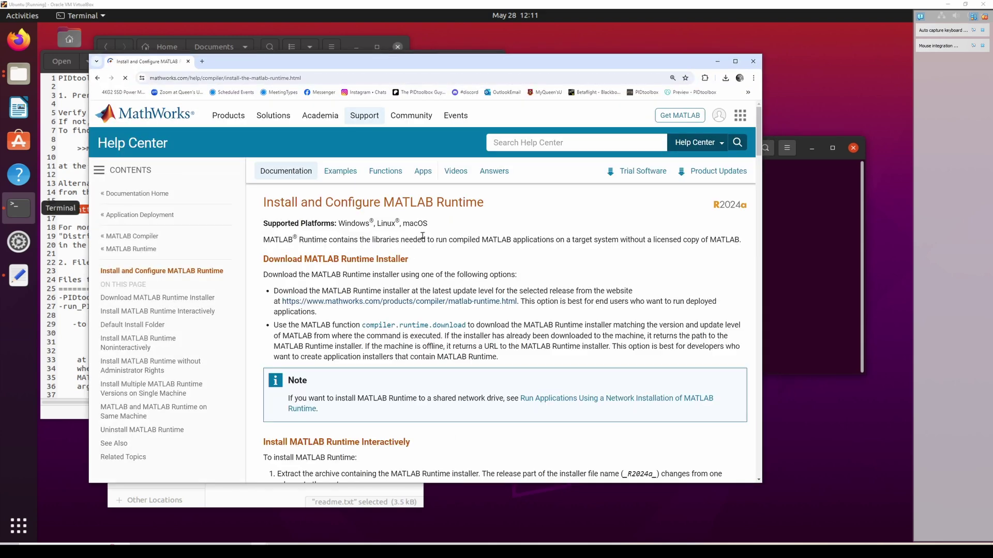
{"action": "left_click_drag", "start_coordinate": [383, 243], "coordinate": [525, 241]}
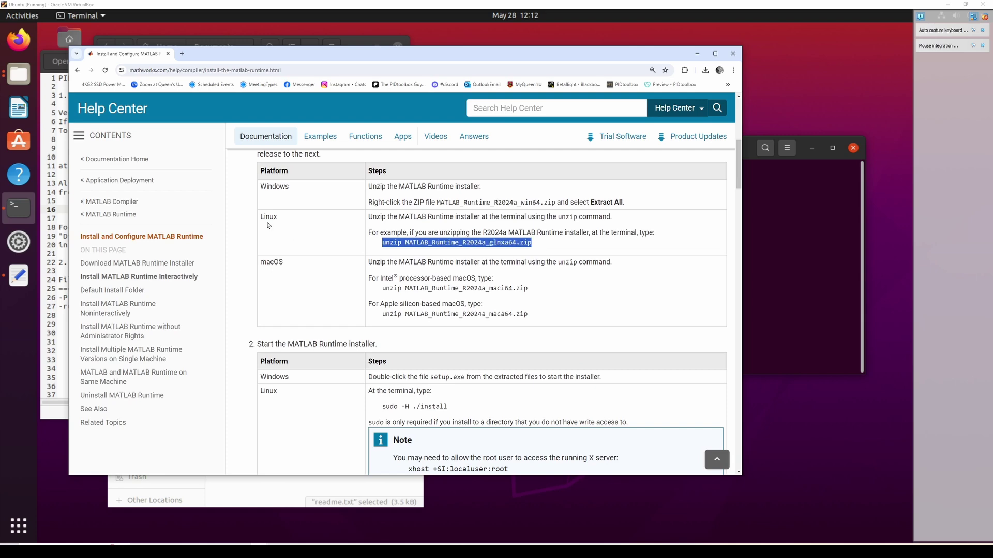
{"action": "scroll", "coordinate": [485, 378], "scroll_direction": "down", "scroll_amount": 3}
{"action": "left_click_drag", "start_coordinate": [383, 215], "coordinate": [490, 214]}
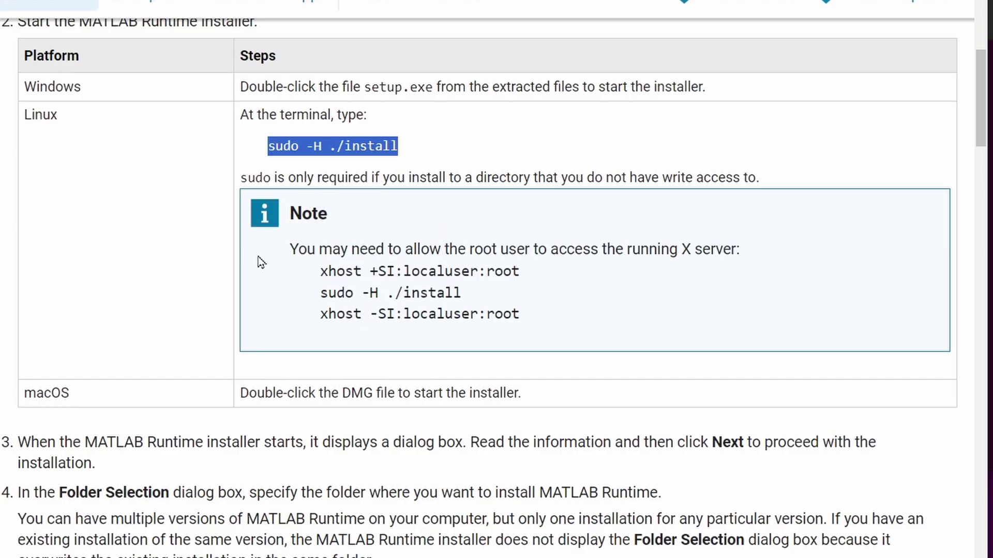
{"action": "left_click_drag", "start_coordinate": [320, 269], "coordinate": [521, 319]}
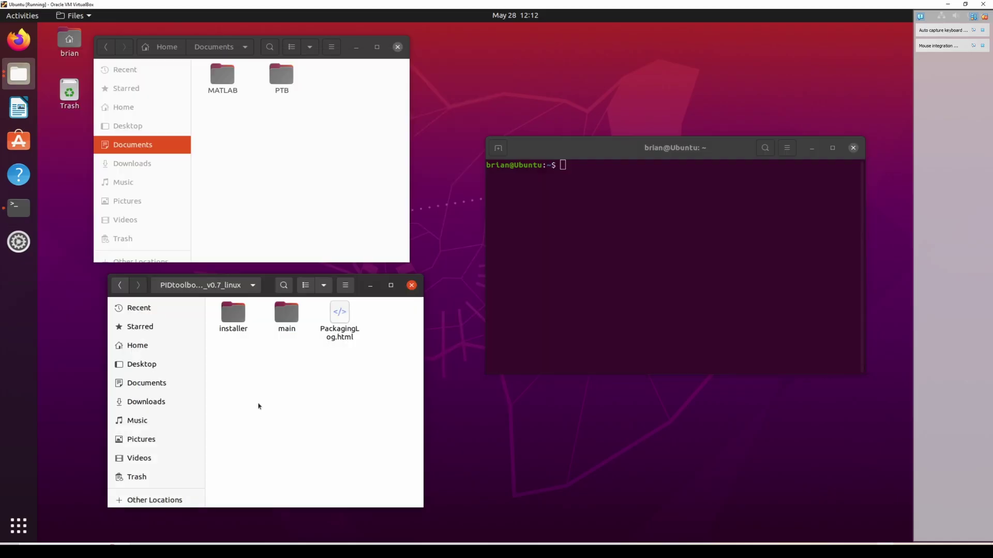
List the home folder, then change into and list Documents/PTB and src_v0.7.
{"action": "double_click", "coordinate": [287, 314]}
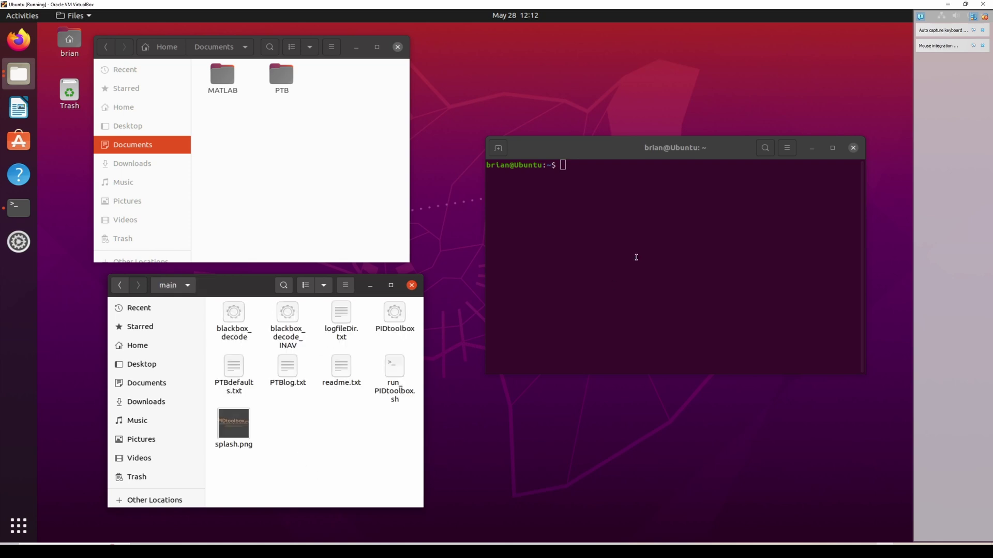
{"action": "left_click", "coordinate": [592, 152]}
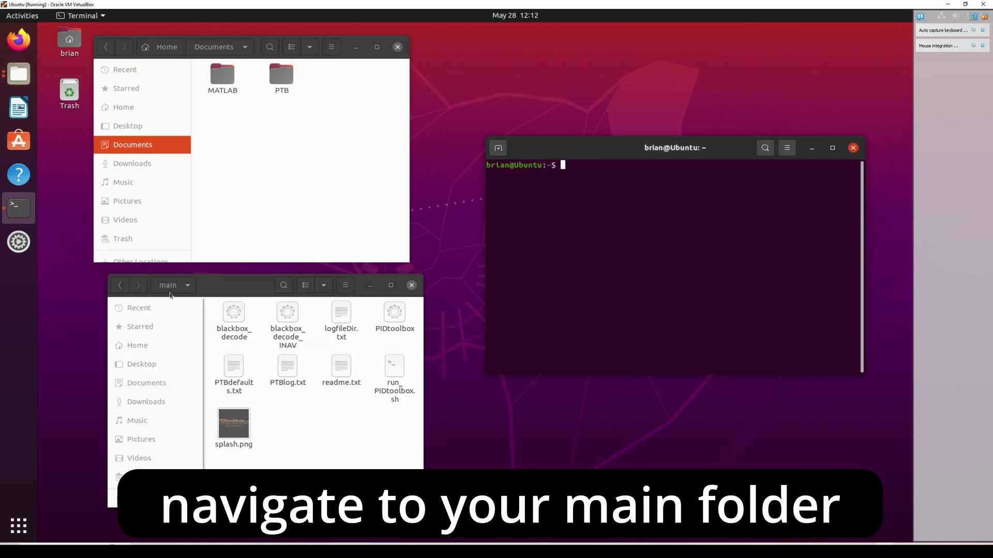
{"action": "type", "text": "ls"}
{"action": "key", "text": "Return"}
{"action": "type", "text": "cd "}
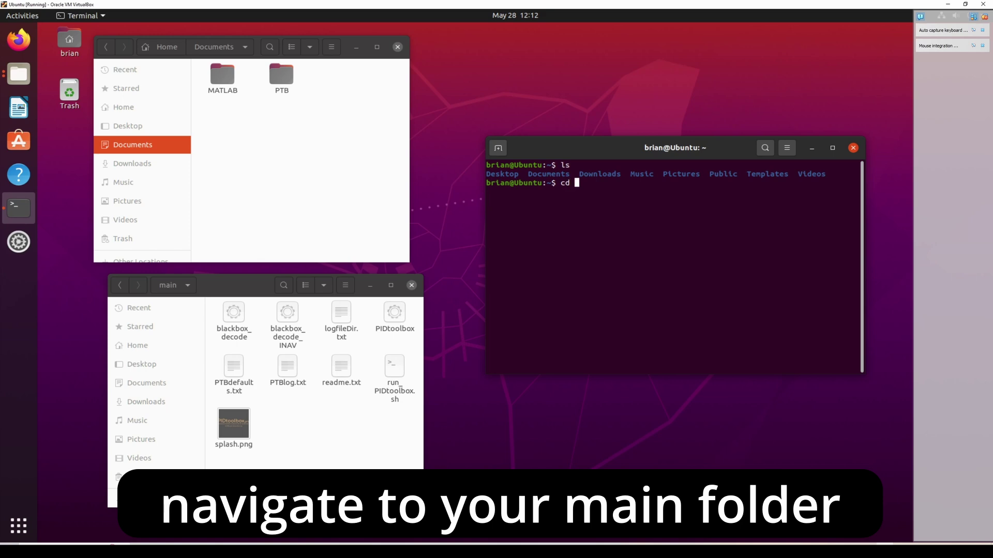
{"action": "type", "text": "Documents/"}
{"action": "type", "text": "PTB"}
{"action": "key", "text": "Return"}
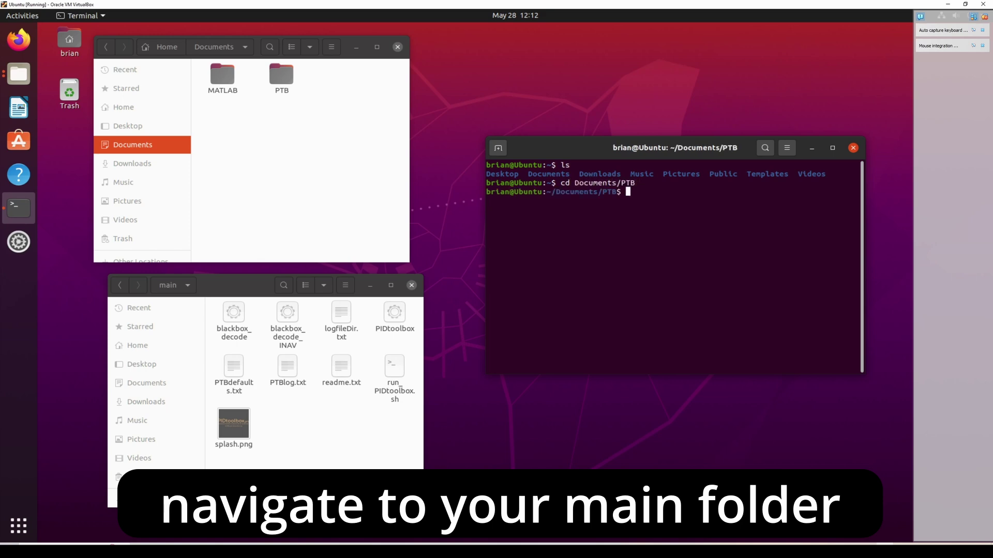
{"action": "type", "text": "ls"}
{"action": "key", "text": "Return"}
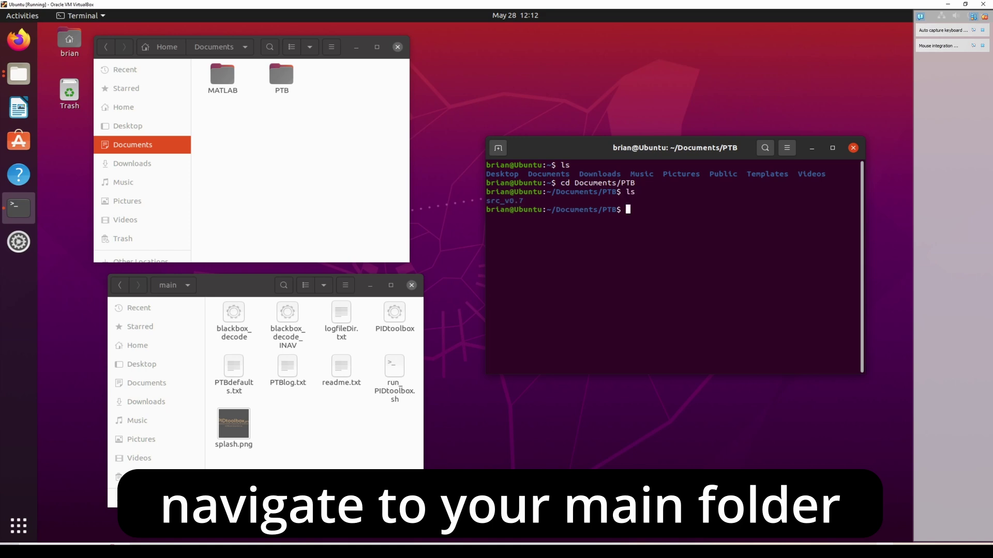
{"action": "type", "text": "cd src_"}
{"action": "type", "text": "v0.7"}
{"action": "key", "text": "Return"}
{"action": "type", "text": "ls"}
{"action": "key", "text": "Return"}
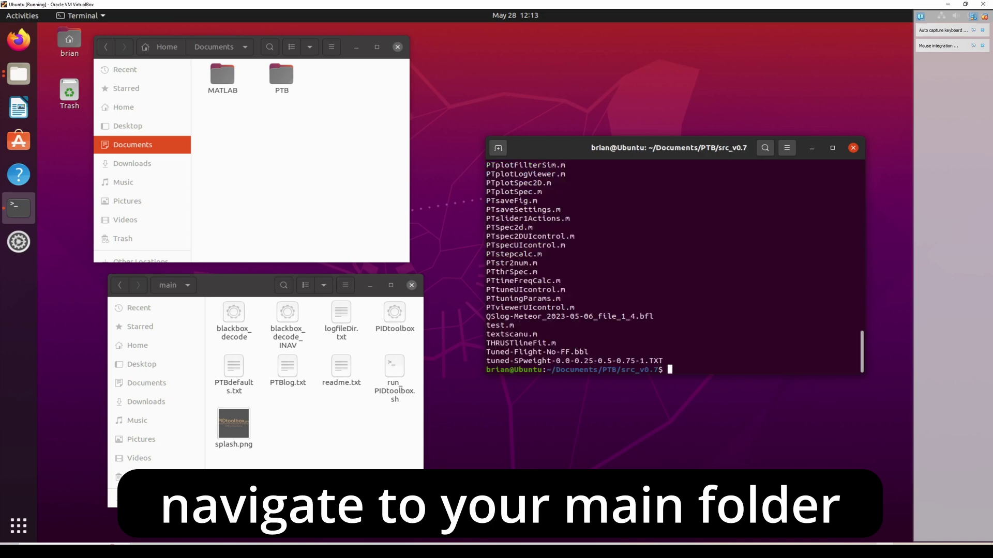
{"action": "scroll", "coordinate": [616, 267], "scroll_direction": "up", "scroll_amount": 3}
{"action": "scroll", "coordinate": [616, 266], "scroll_direction": "up", "scroll_amount": 3}
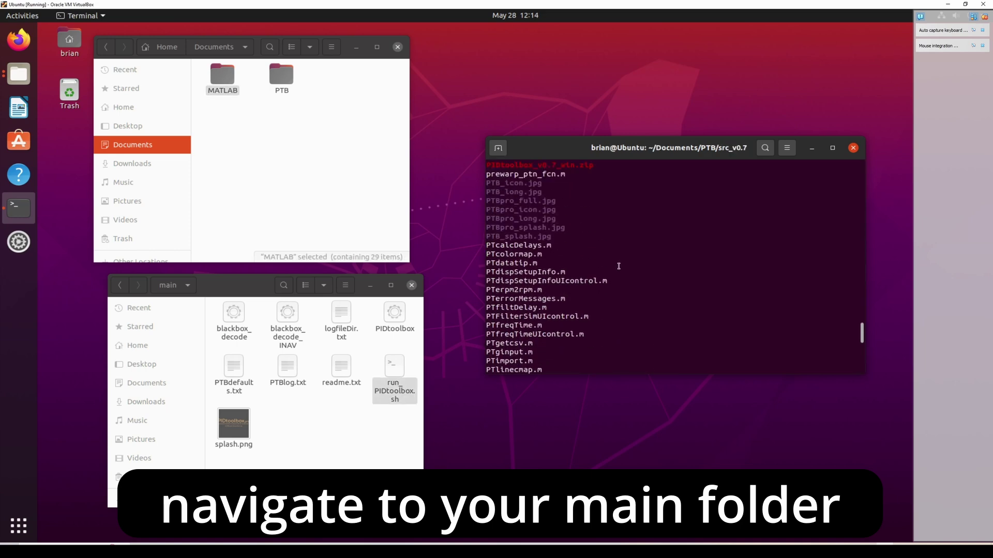
{"action": "scroll", "coordinate": [606, 237], "scroll_direction": "up", "scroll_amount": 3}
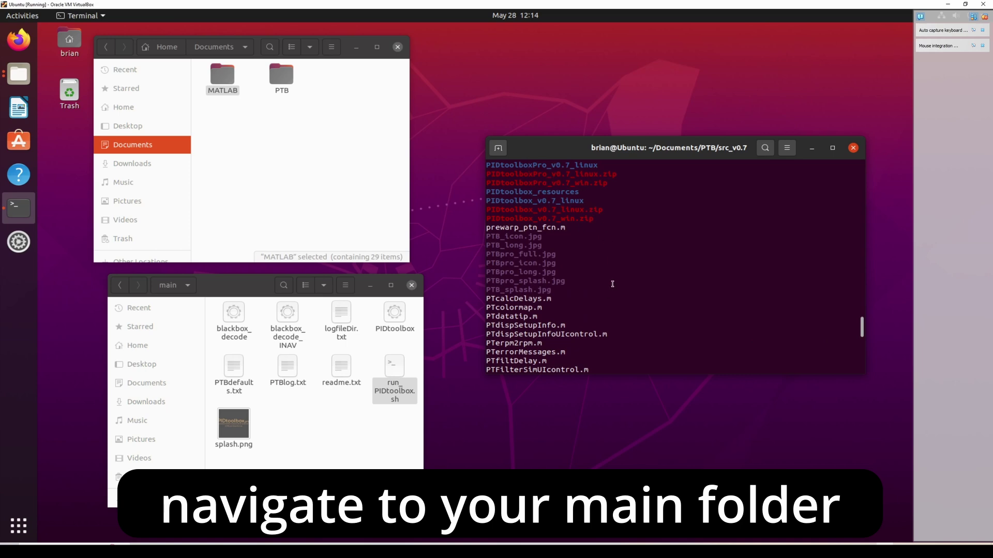
{"action": "type", "text": "cd "}
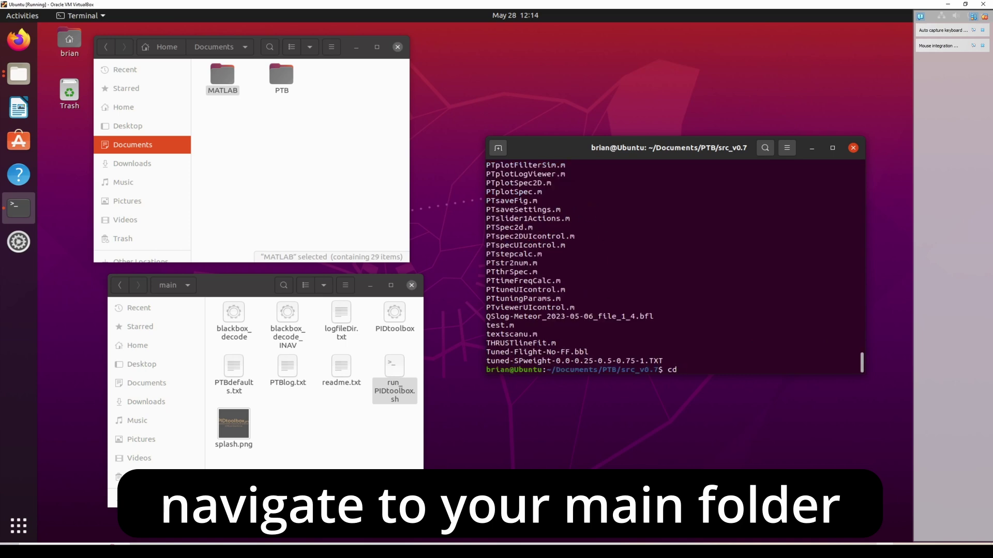
{"action": "type", "text": "PIDtool"}
{"action": "type", "text": "boxPr"}
{"action": "type", "text": "o_v0"}
{"action": "type", "text": ".7_l"}
{"action": "type", "text": "inux"}
Enter PIDtoolboxPro_v0.7_linux and then main, listing each folder's contents.
{"action": "key", "text": "Return"}
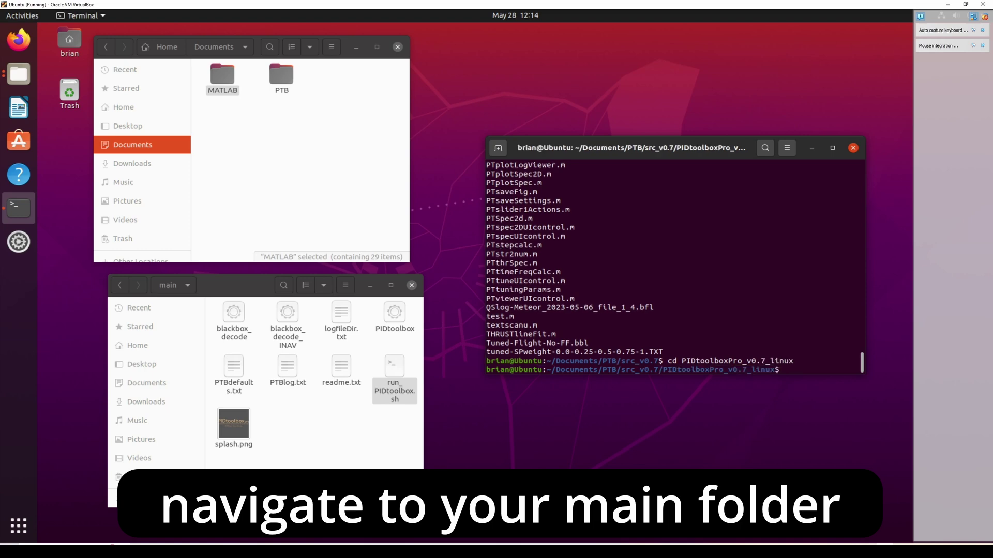
{"action": "type", "text": "ls"}
{"action": "key", "text": "Return"}
{"action": "type", "text": "cd "}
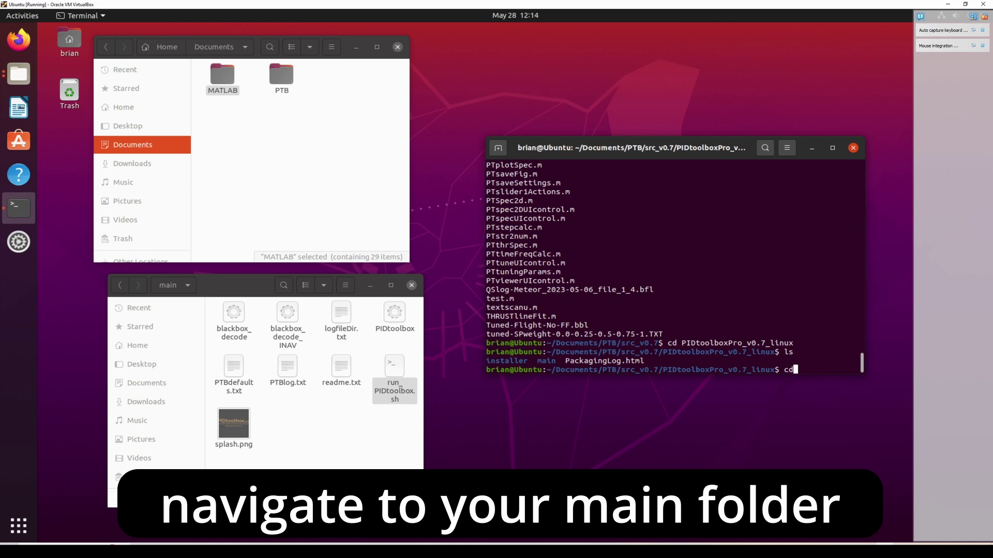
{"action": "type", "text": "main"}
{"action": "key", "text": "Return"}
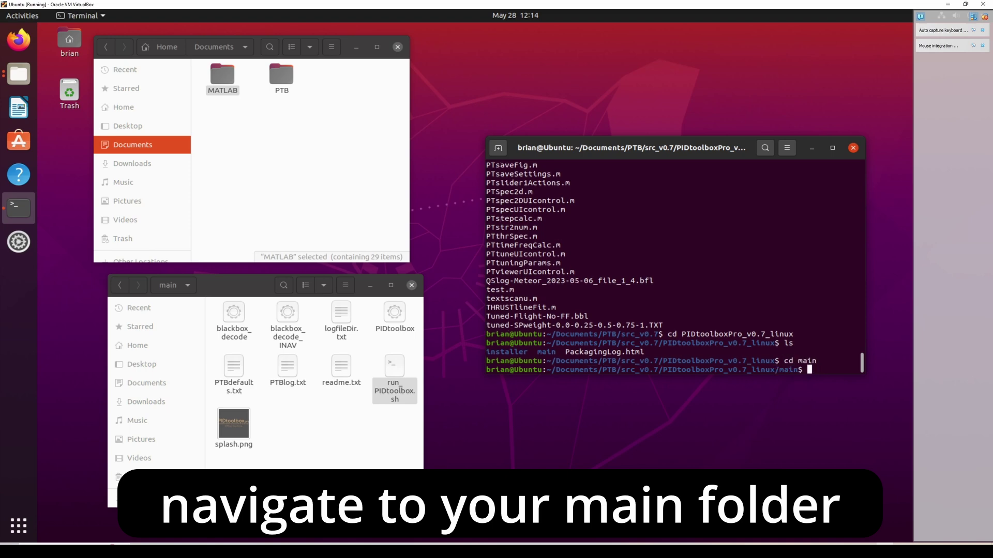
{"action": "type", "text": "ls"}
{"action": "key", "text": "Return"}
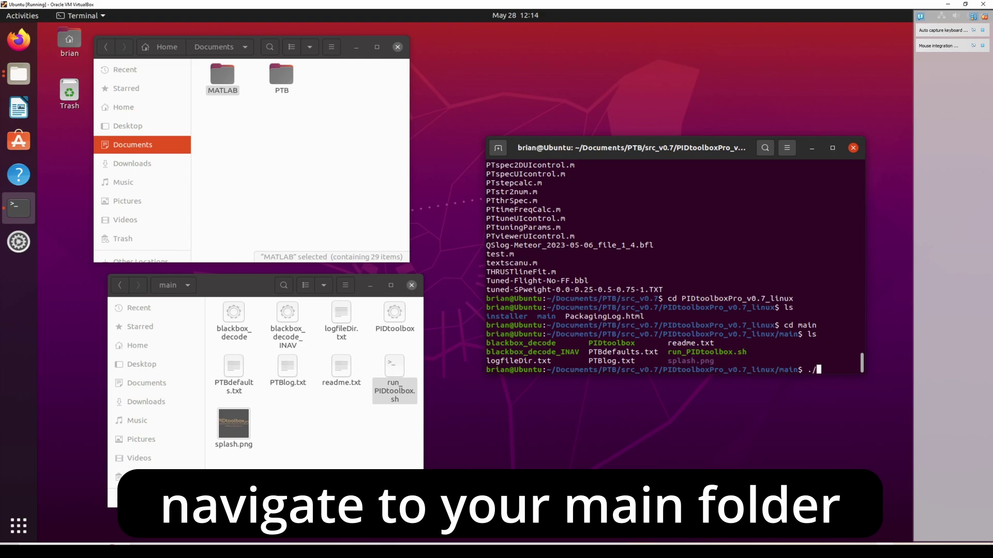
{"action": "type", "text": "./run"}
Type ./run_PIDtoolbox.sh and drag the Documents MATLAB folder onto the terminal to append its path.
{"action": "left_click_drag", "start_coordinate": [528, 460], "coordinate": [685, 461]}
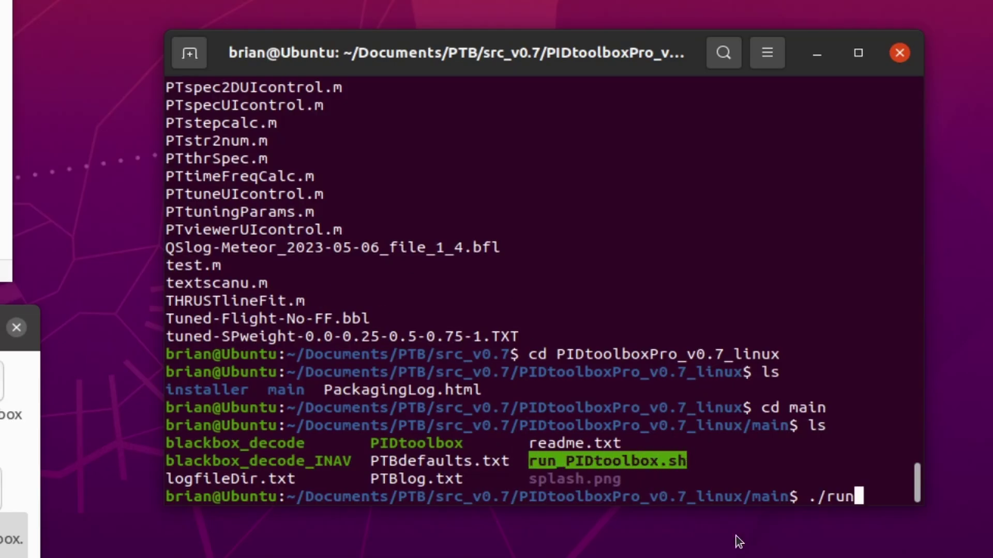
{"action": "left_click", "coordinate": [872, 492]}
{"action": "type", "text": "_"}
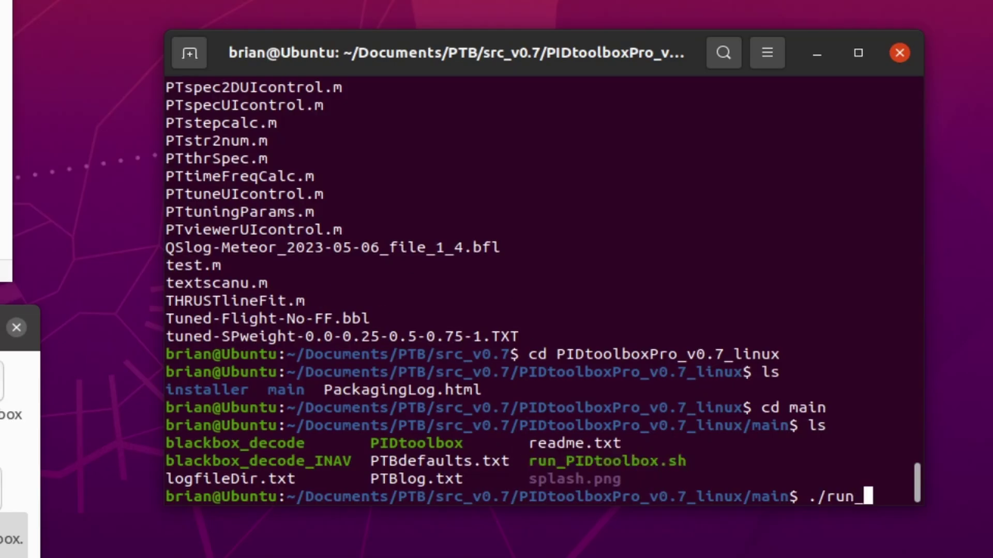
{"action": "type", "text": "PIDtoolbox.s"}
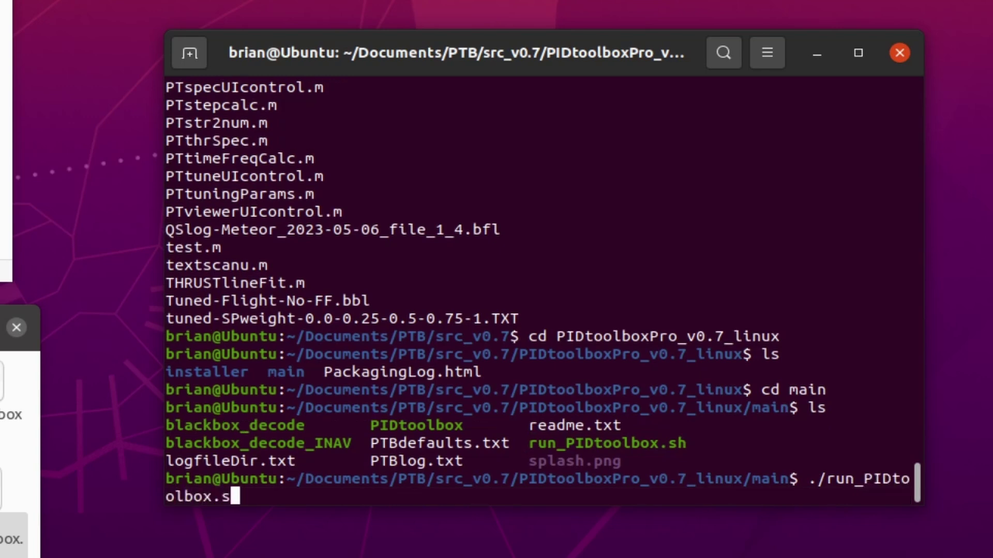
{"action": "type", "text": "h"}
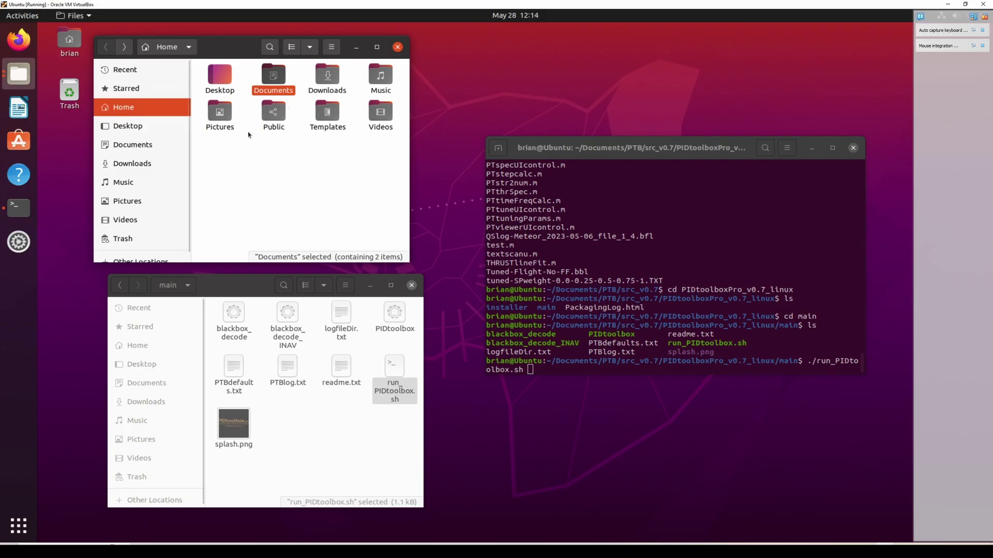
{"action": "double_click", "coordinate": [280, 78]}
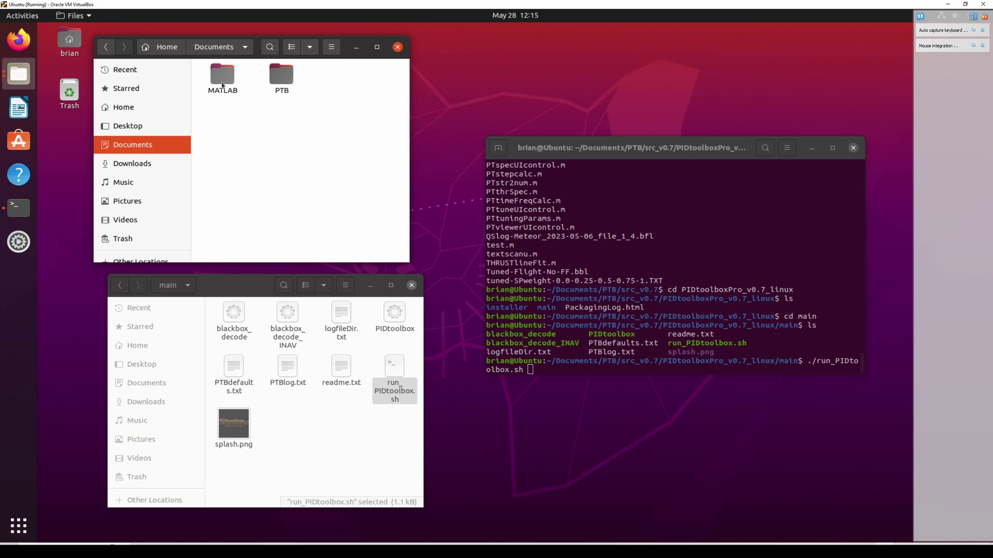
{"action": "left_click_drag", "start_coordinate": [225, 74], "coordinate": [630, 365]}
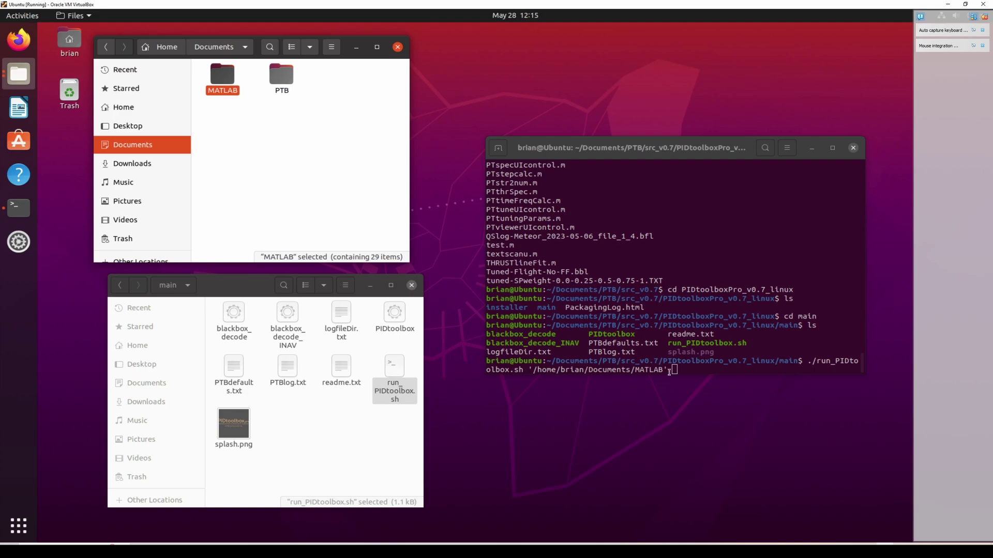
{"action": "left_click", "coordinate": [693, 370]}
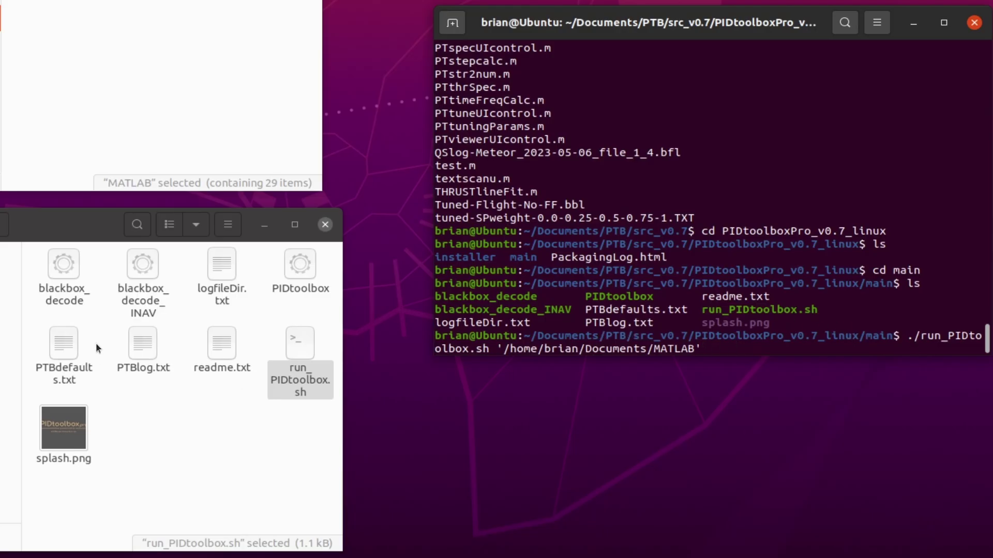
Select the PIDtoolbox executable and run_PIDtoolbox.sh in Files, then run the launch command.
{"action": "left_click", "coordinate": [301, 269]}
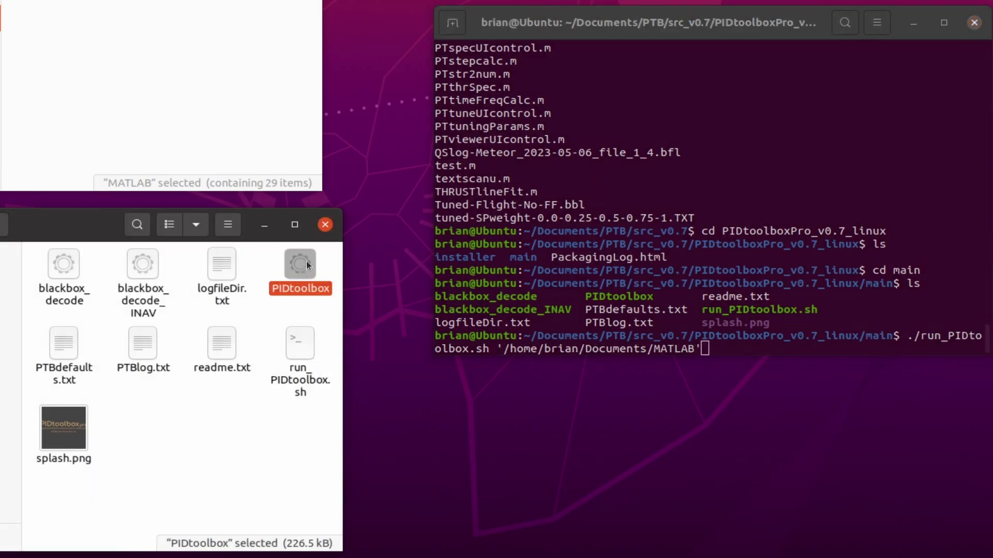
{"action": "left_click", "coordinate": [295, 373]}
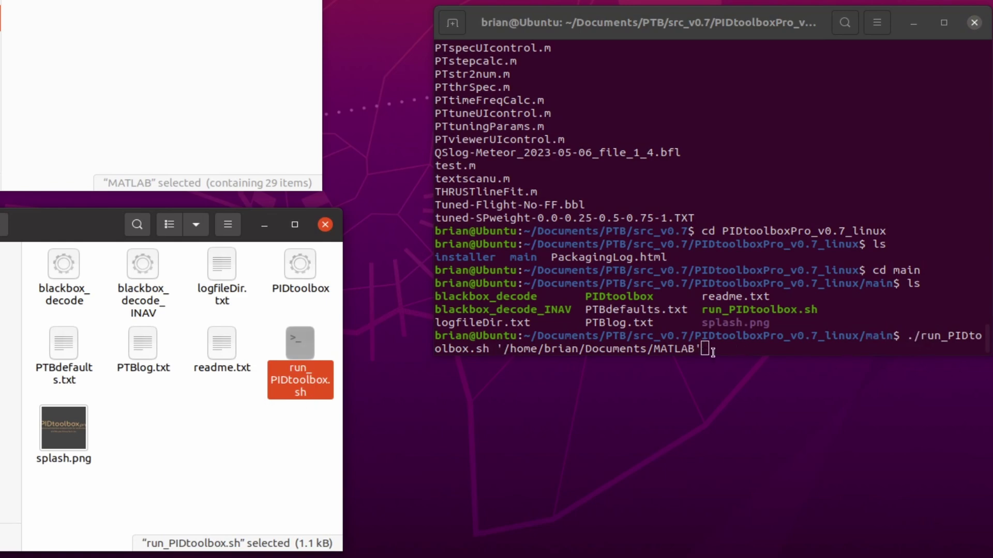
{"action": "left_click", "coordinate": [693, 341]}
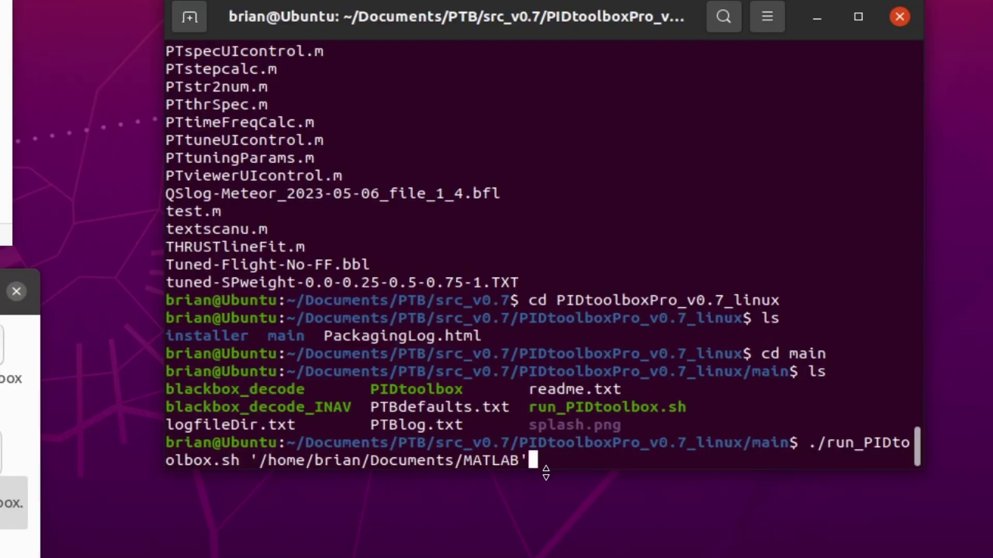
{"action": "key", "text": "Return"}
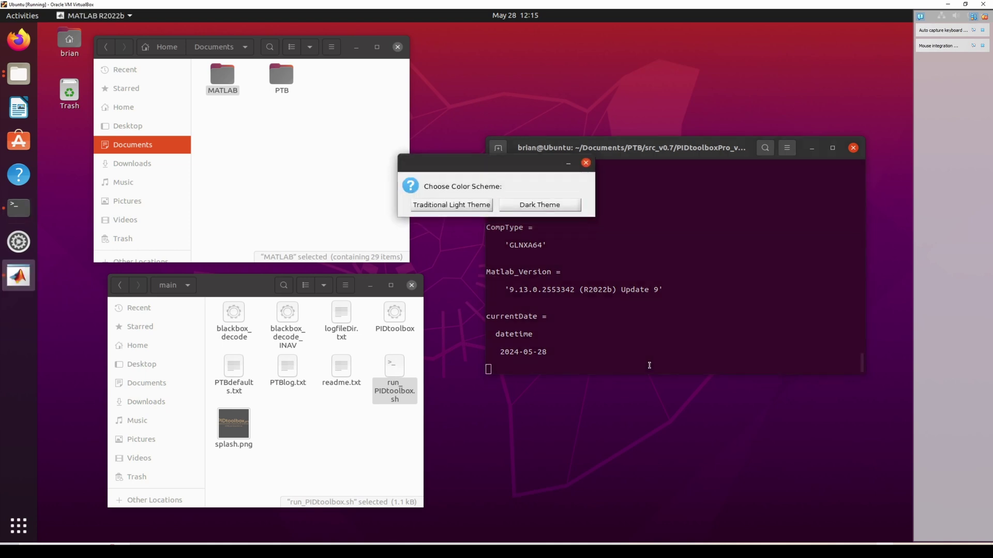
Pick Dark Theme in the Choose Color Scheme dialog.
{"action": "left_click", "coordinate": [542, 205]}
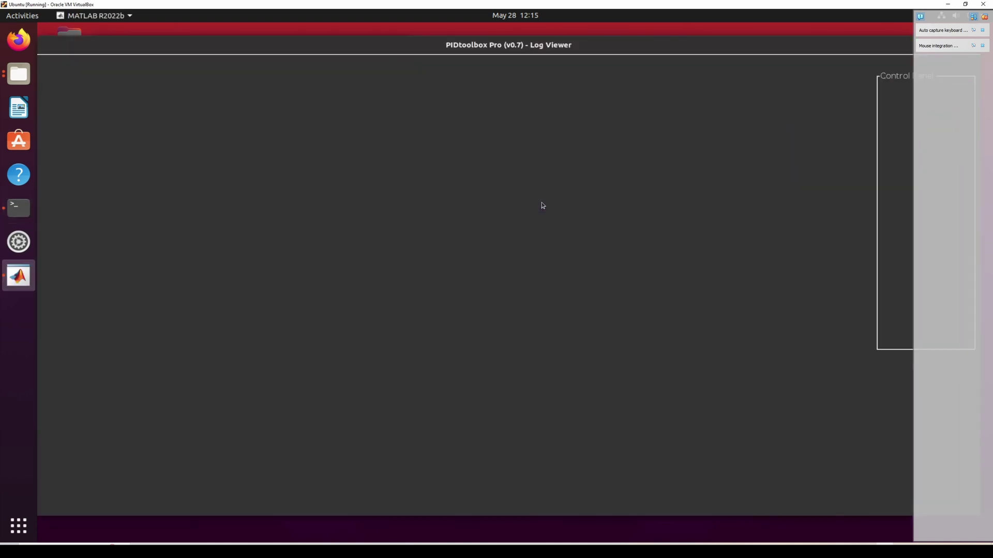